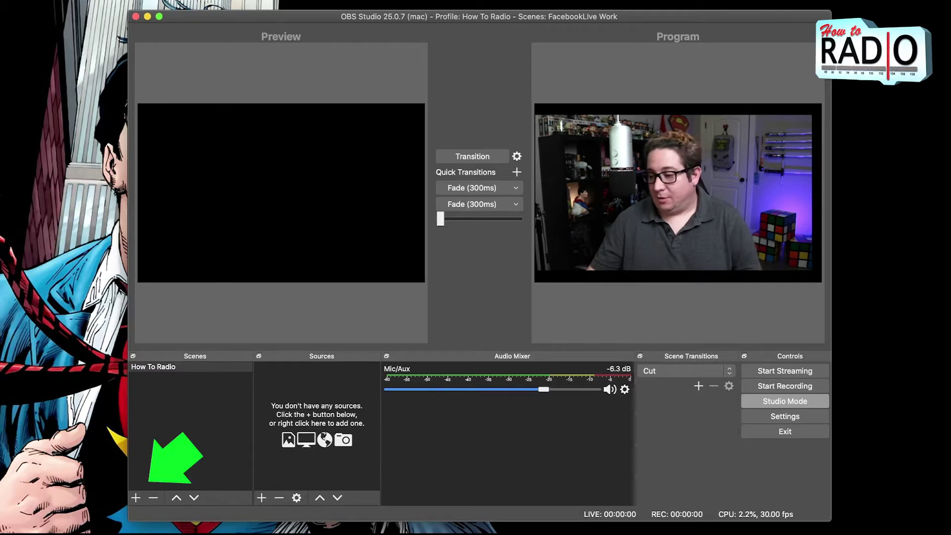
Step: Create a scene named 'How to radio 2', then switch to How To Radio and back to it
click(135, 497)
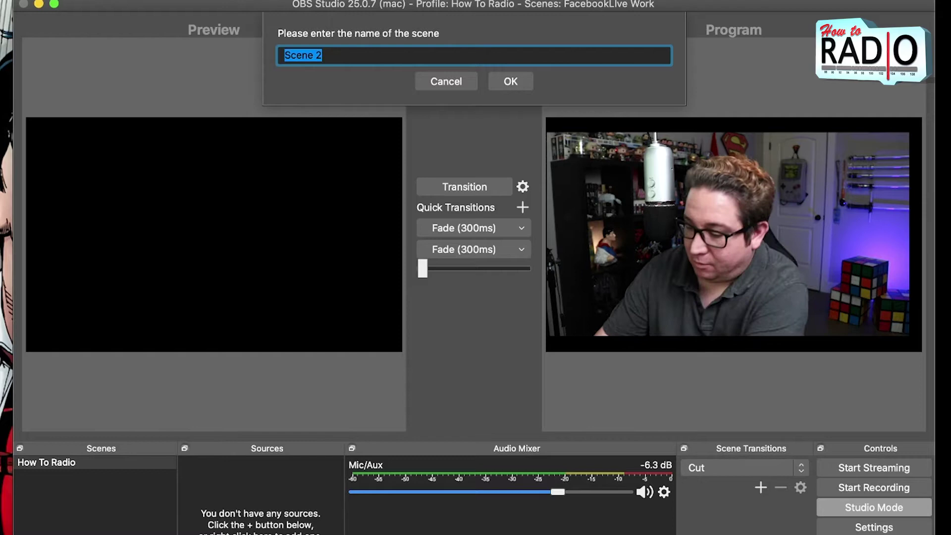
text(How to radio )
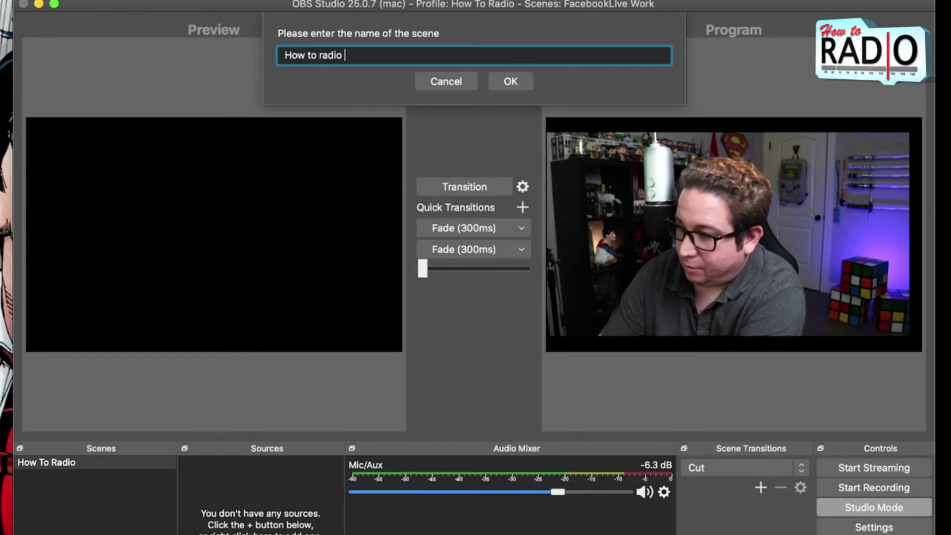
text(2)
key(Return)
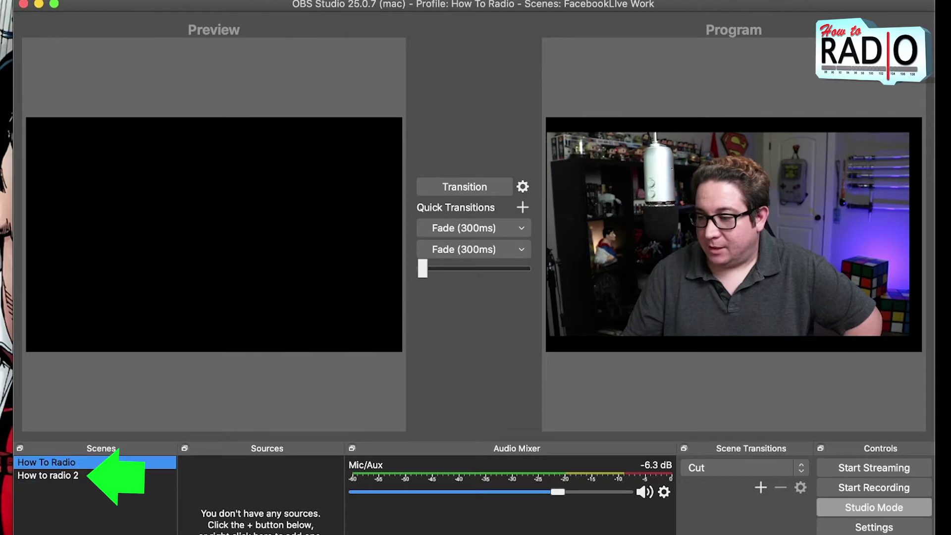
click(46, 462)
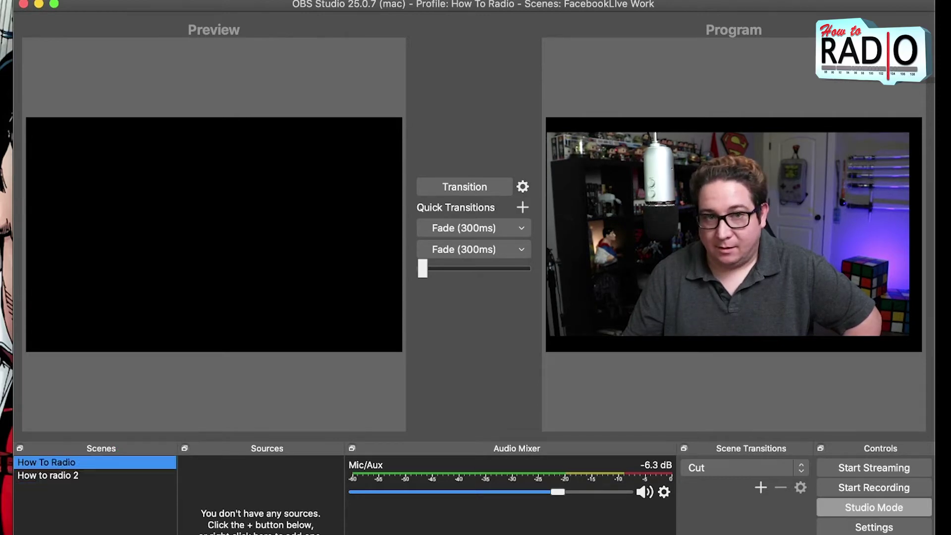
click(48, 475)
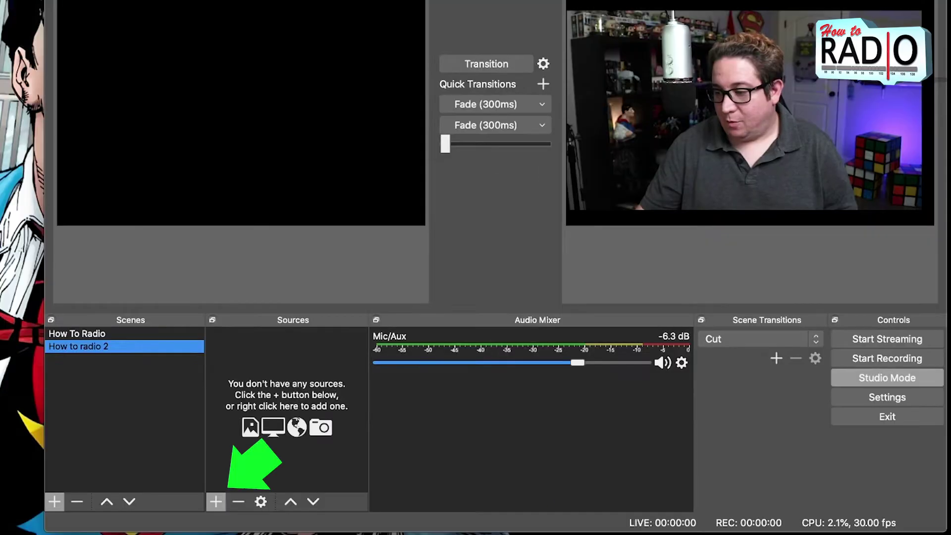
Step: Add a Video Capture Device source named 'camera 1'
click(216, 502)
click(288, 434)
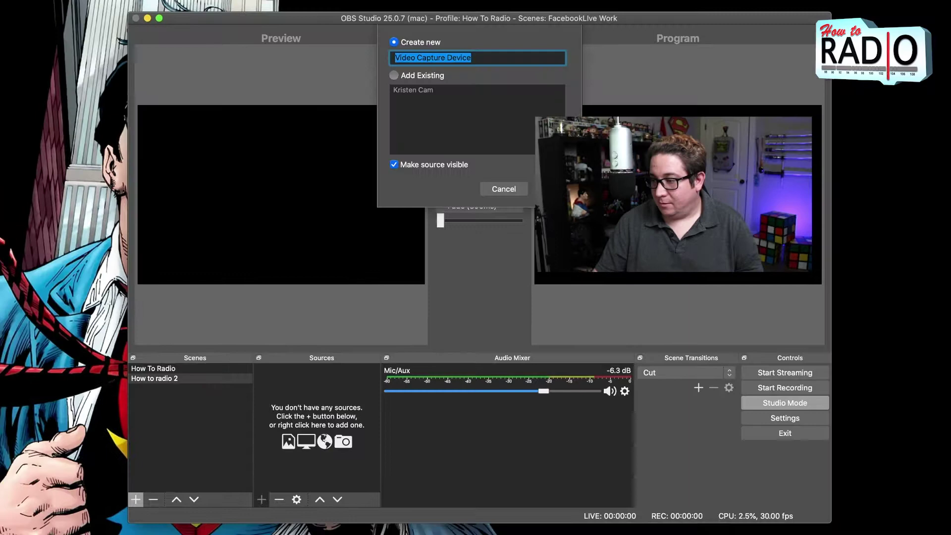
text(camera 1)
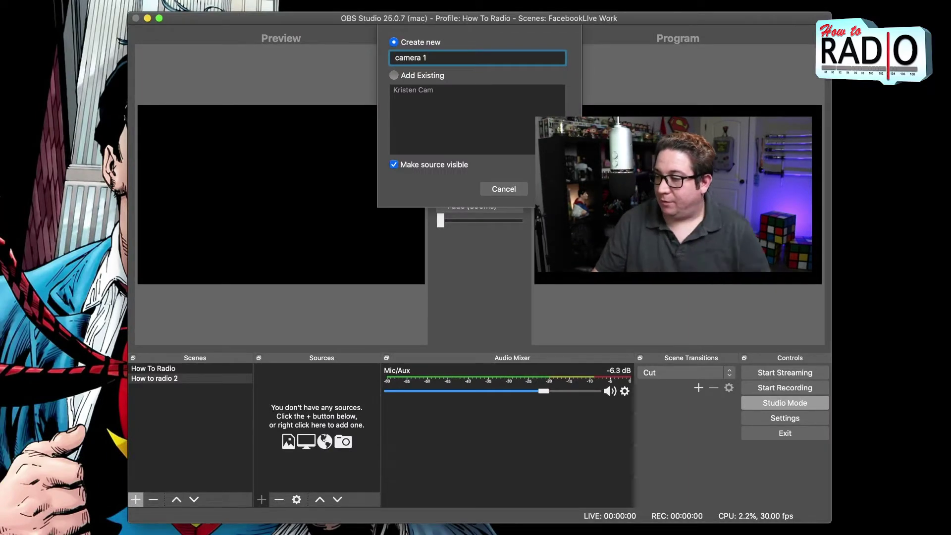
key(Return)
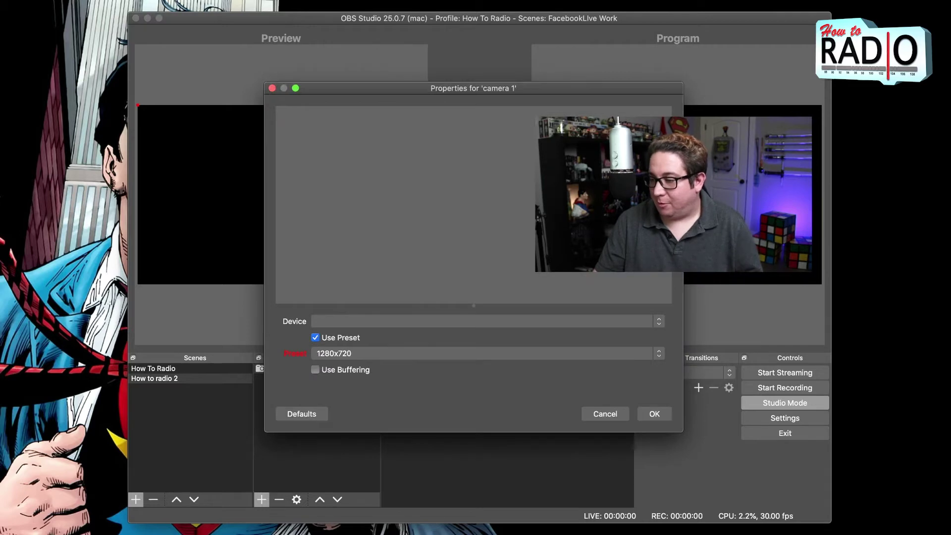
Step: Set camera 1's device to HD Pro Webcam C920 #6 and accept the properties
key(space)
key(Down)
key(Down)
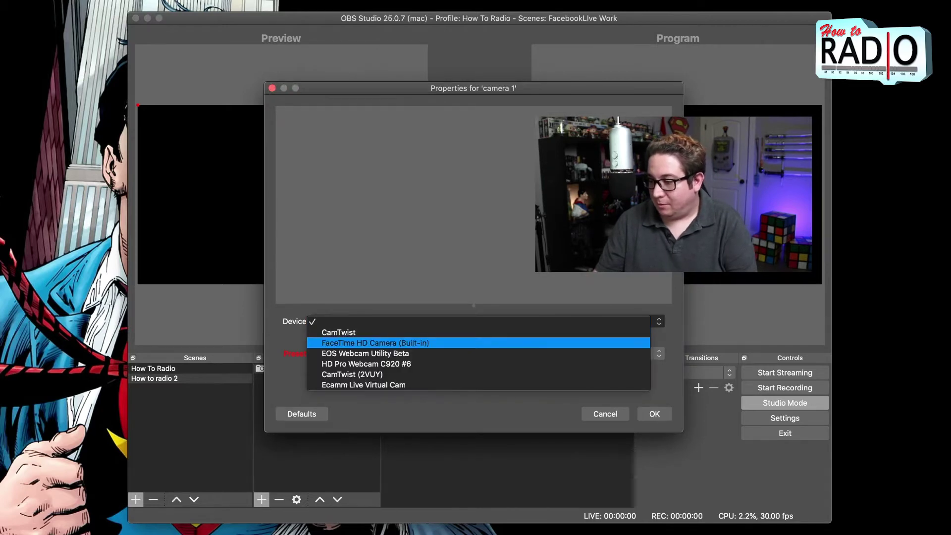
key(Return)
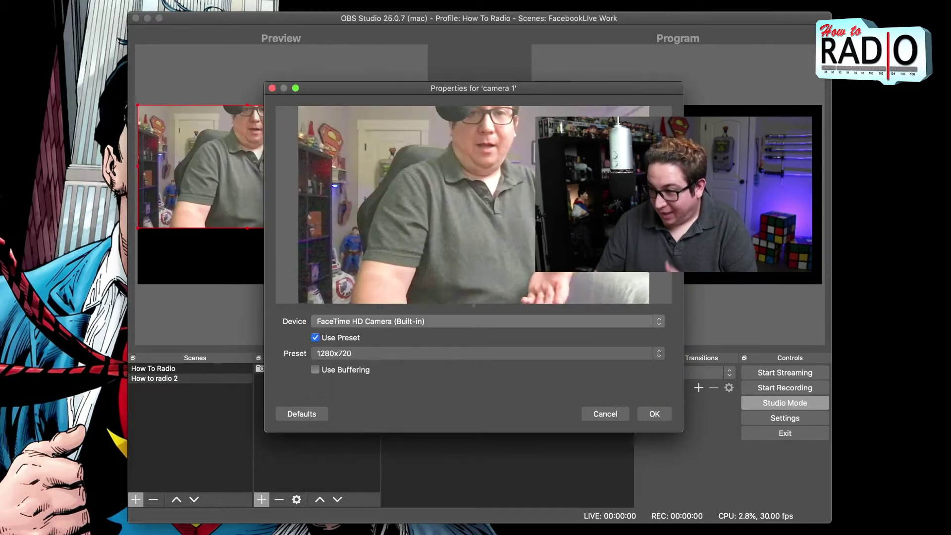
key(space)
key(Down)
key(Down)
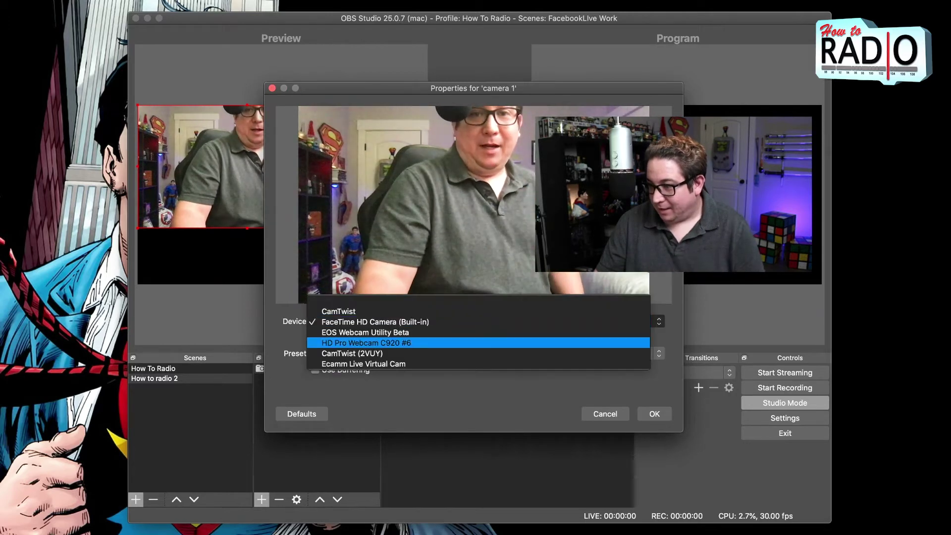
key(Return)
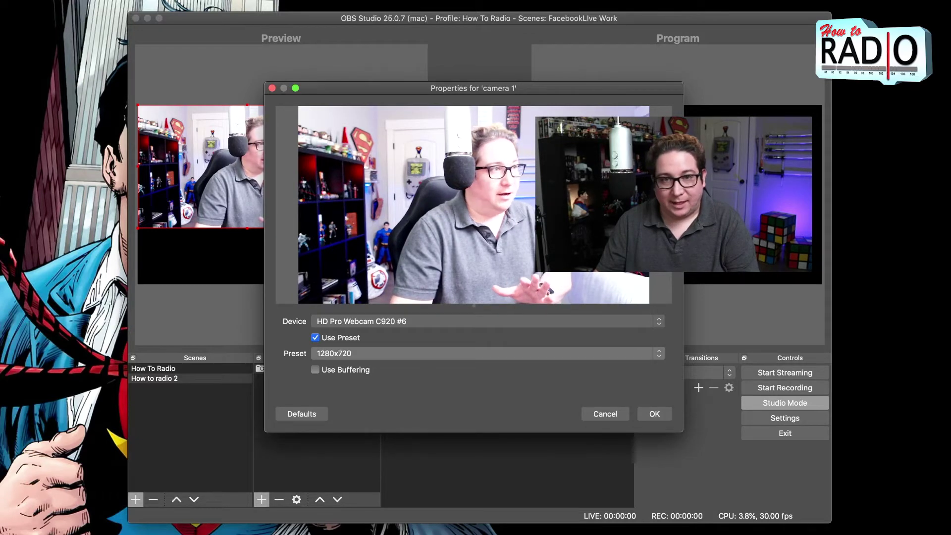
key(Tab)
key(Return)
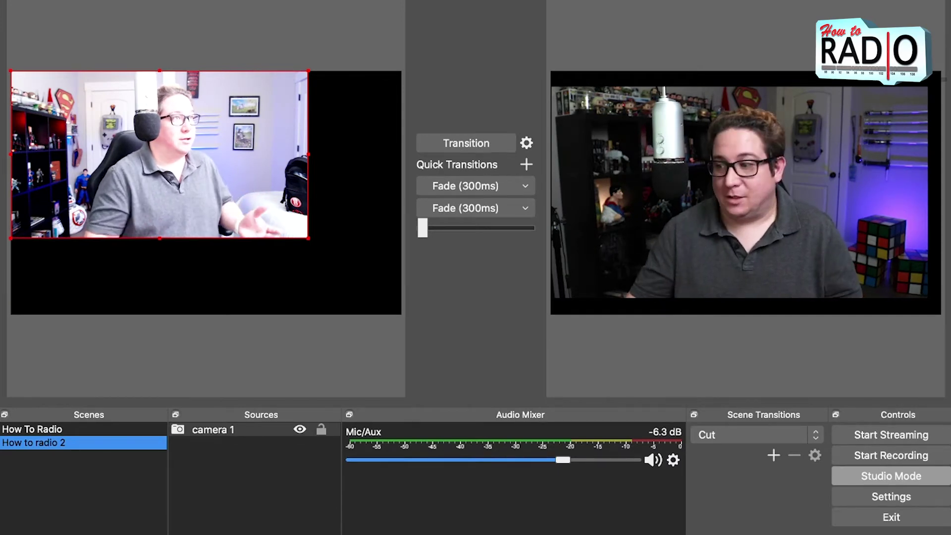
Step: Drag the camera 1 feed's corner handle so it fills the whole preview canvas
mouse_move(308, 239)
mouse_down()
mouse_move(335, 253)
mouse_move(405, 333)
mouse_up()
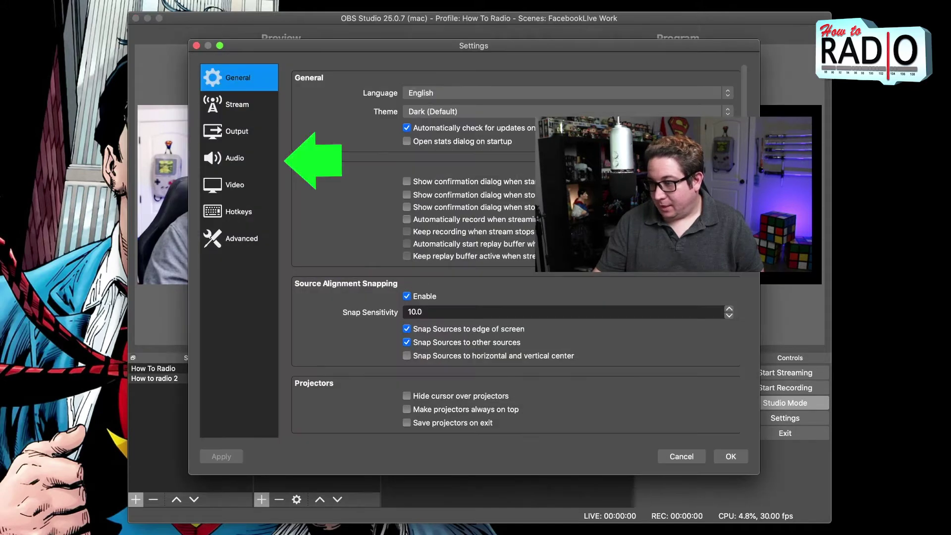
Step: Set Mic/Auxiliary Audio to Yeti Stereo Microphone on the Audio page and apply
click(235, 158)
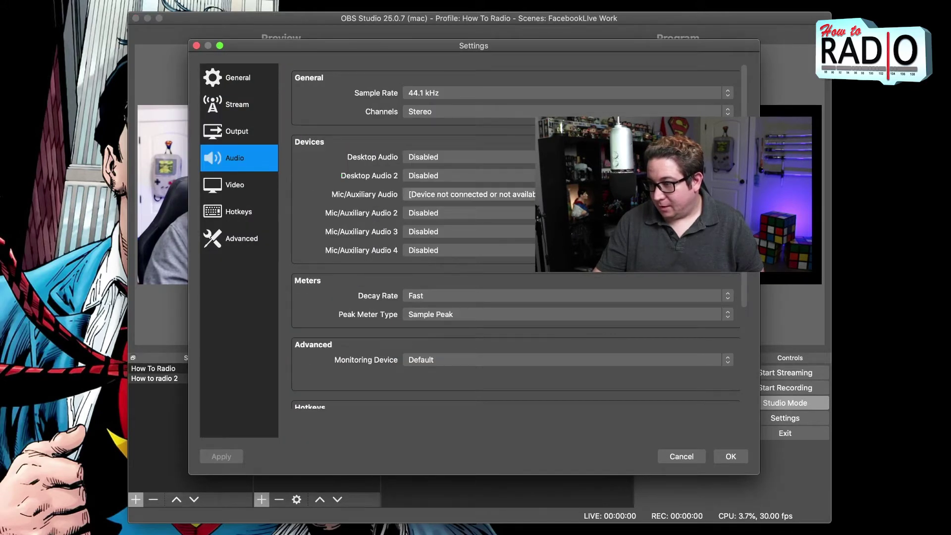
click(471, 194)
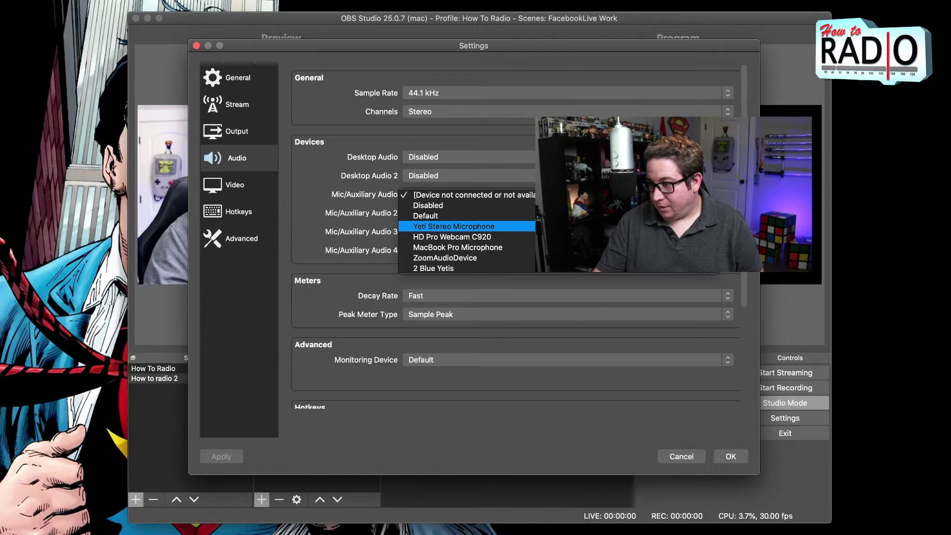
click(449, 221)
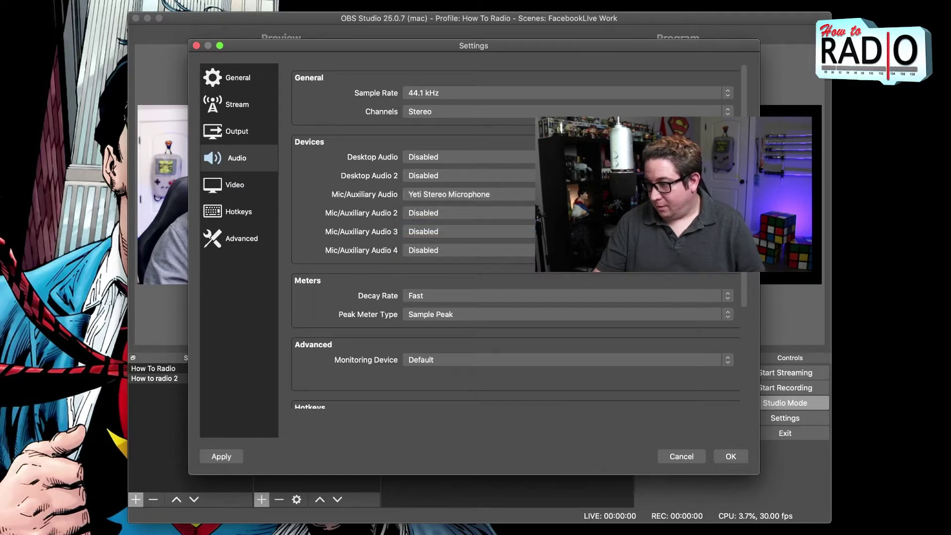
key(Return)
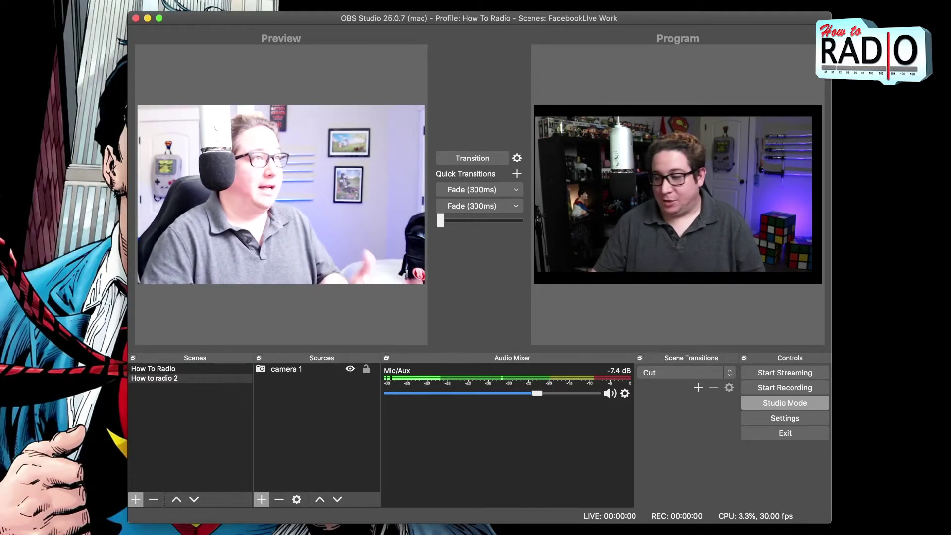
Step: Add an Image source named 'logo' using NK Wolf Logo TRANS W BORDER.png
click(262, 499)
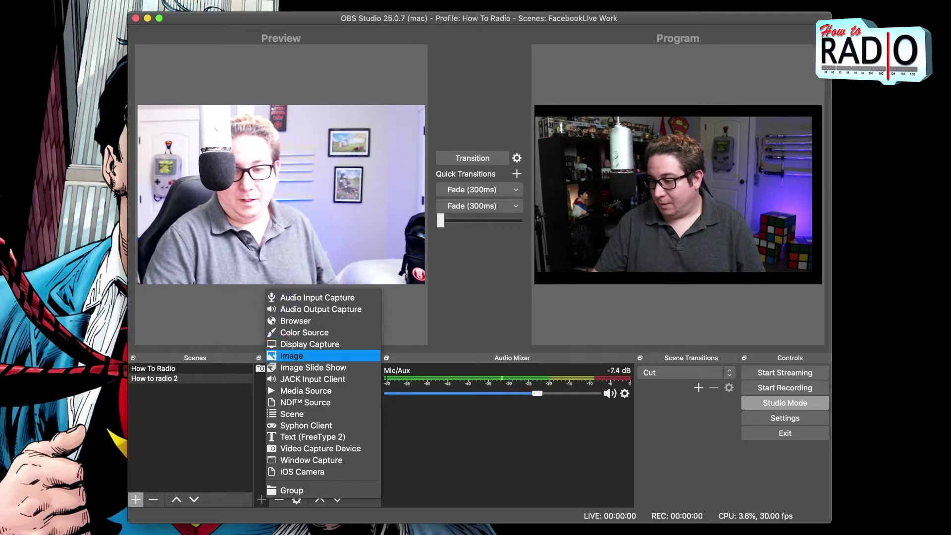
key(Return)
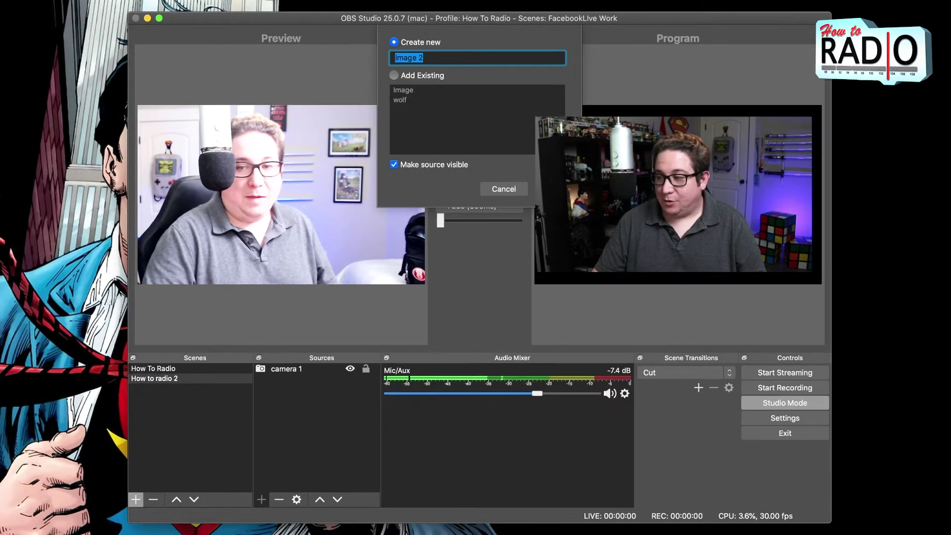
text(logo)
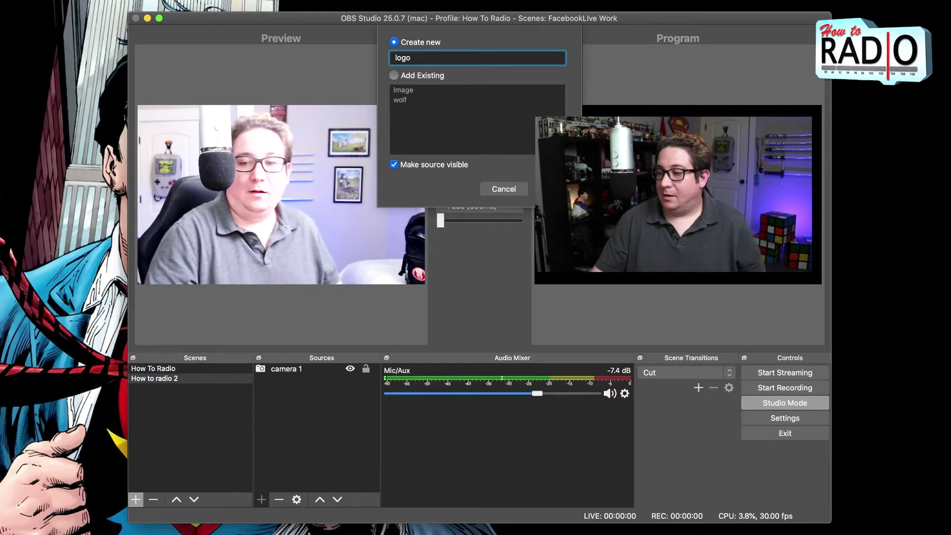
key(Return)
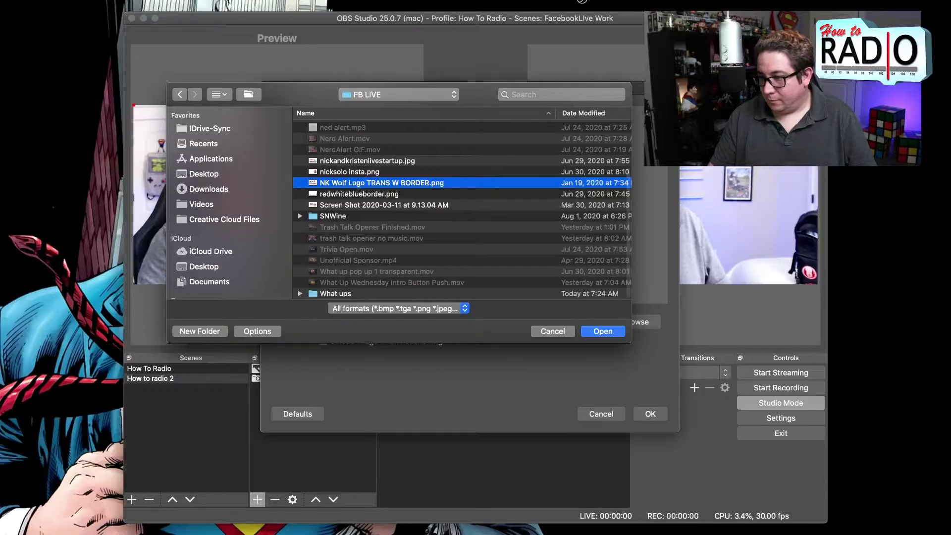
key(Return)
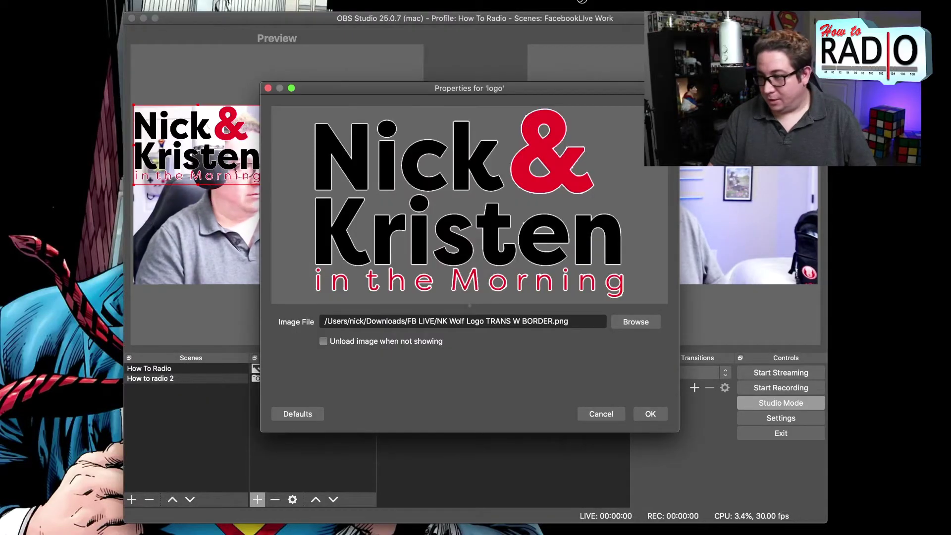
key(Return)
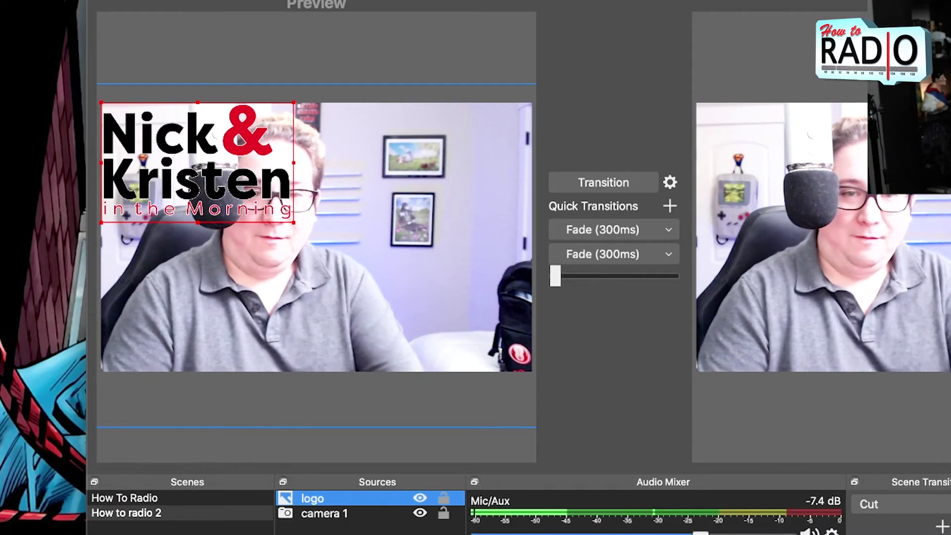
Step: Resize the logo smaller and position it in the top-right corner of the camera shot
drag(198, 162, 276, 278)
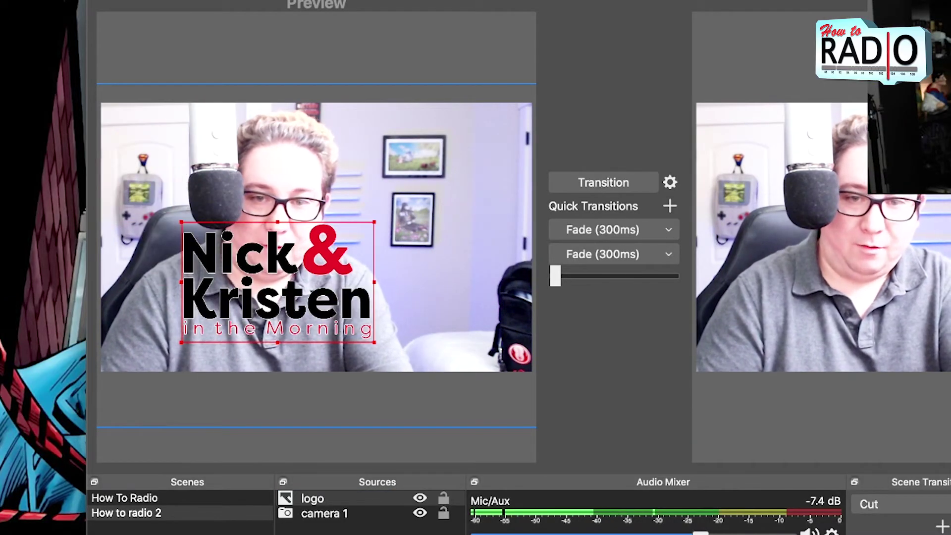
drag(378, 218, 289, 276)
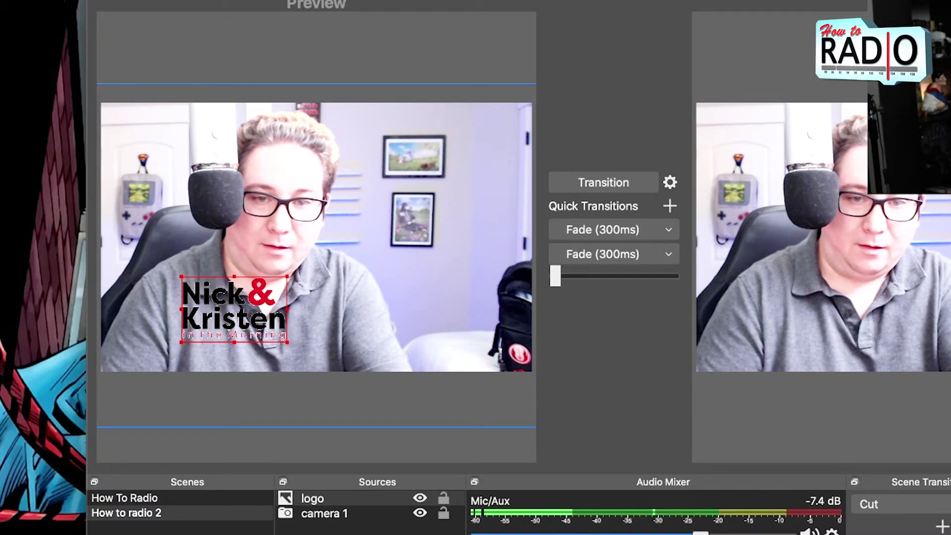
drag(235, 309, 466, 149)
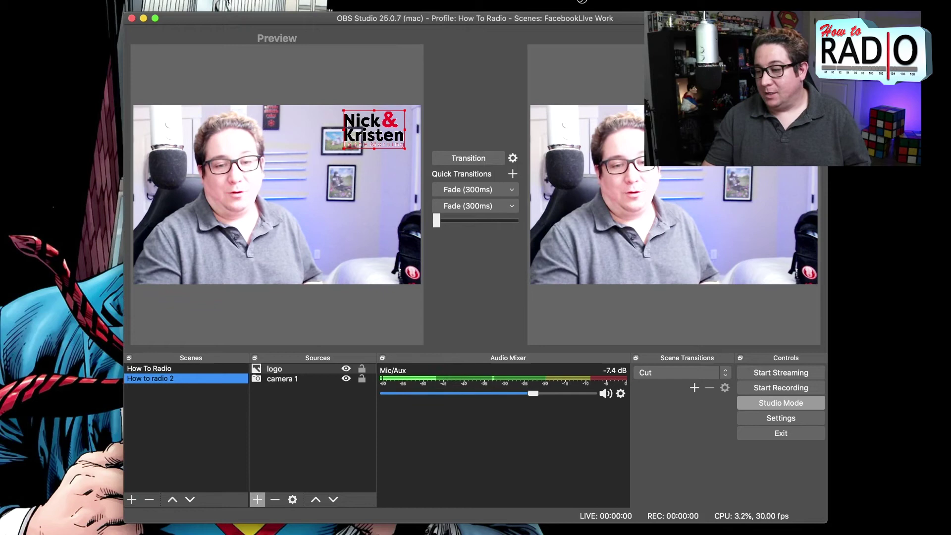
Step: Move the logo to the lower-right corner in How To Radio and transition it to Program
click(149, 368)
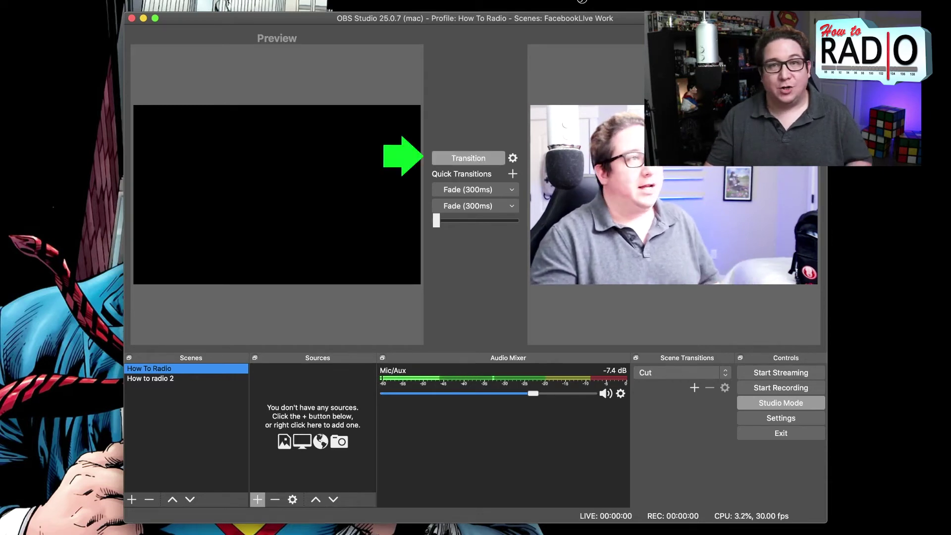
click(469, 158)
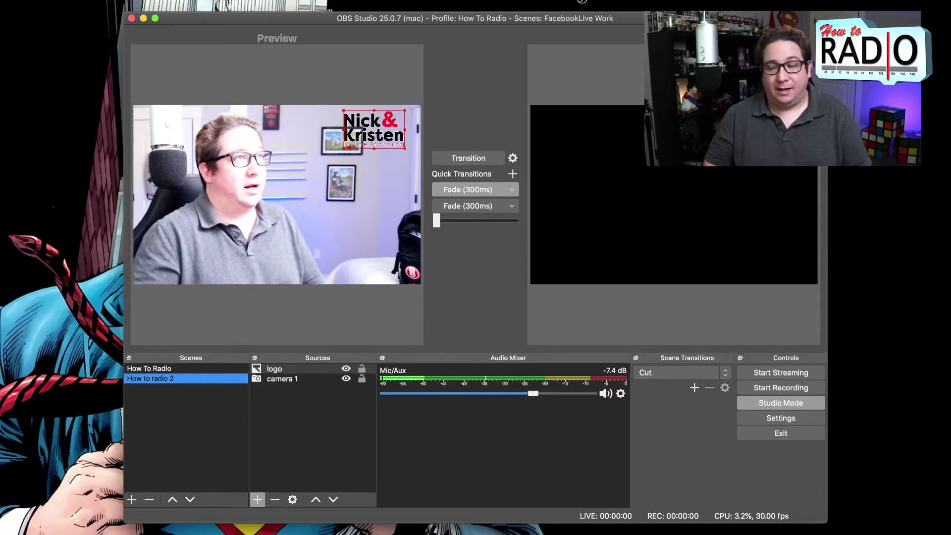
drag(374, 130, 382, 257)
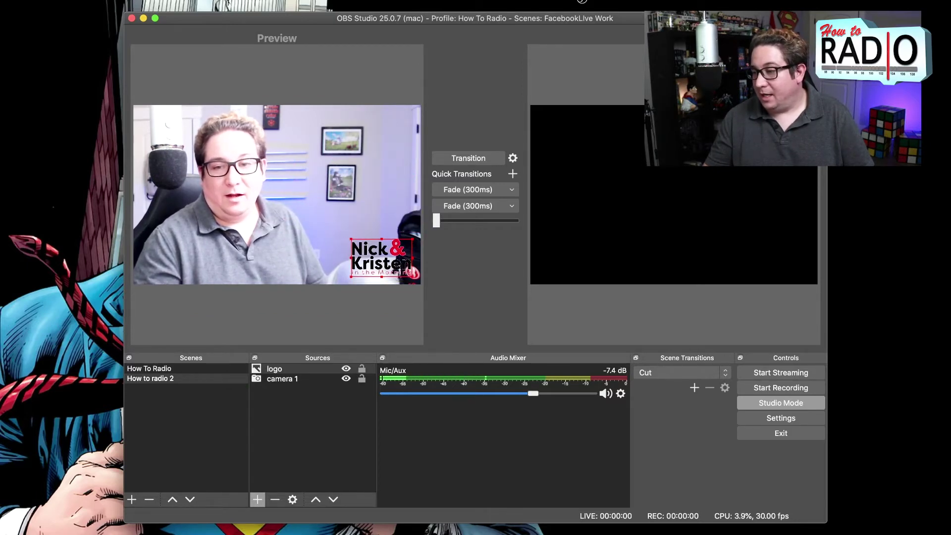
click(469, 158)
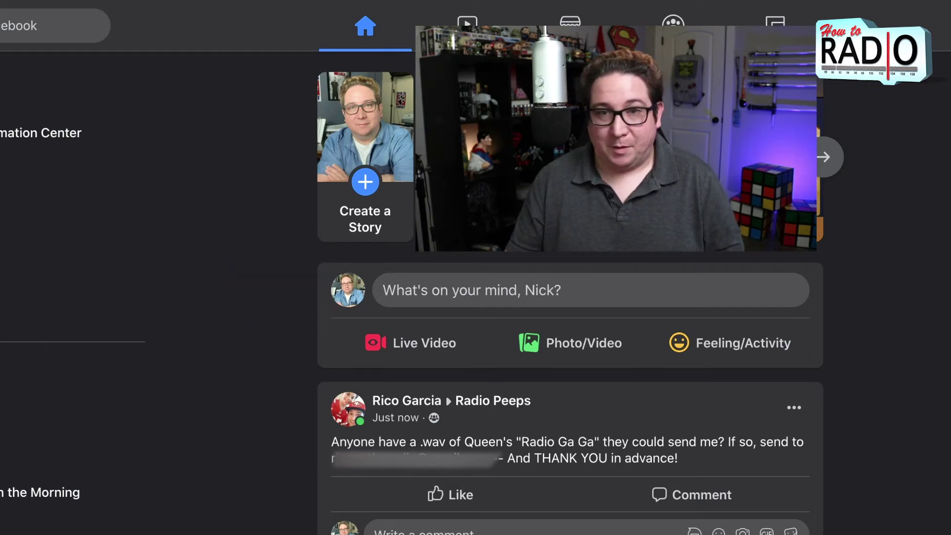
Step: Choose Live Video under the post composer on the Facebook home feed
click(410, 342)
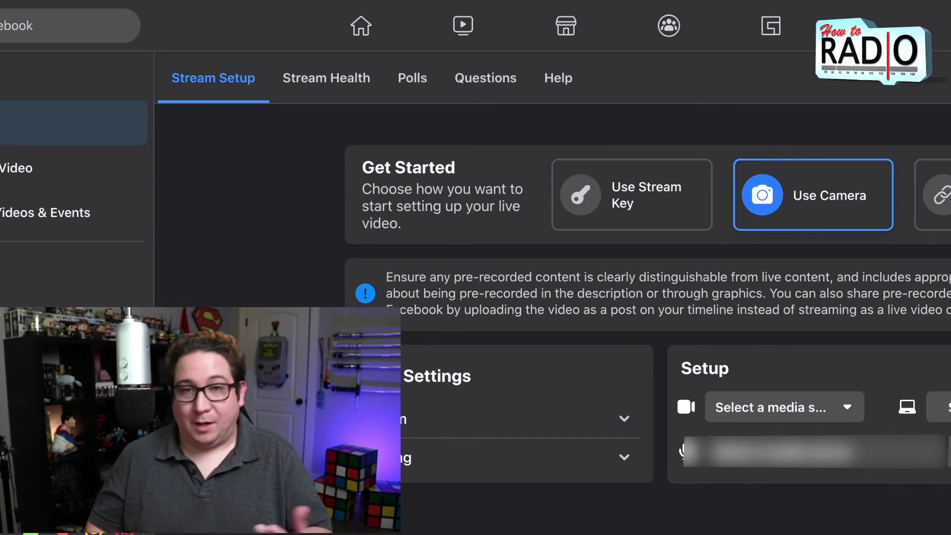
Step: Select Use Stream Key and enable 'Use a Persistent Stream Key'
click(632, 194)
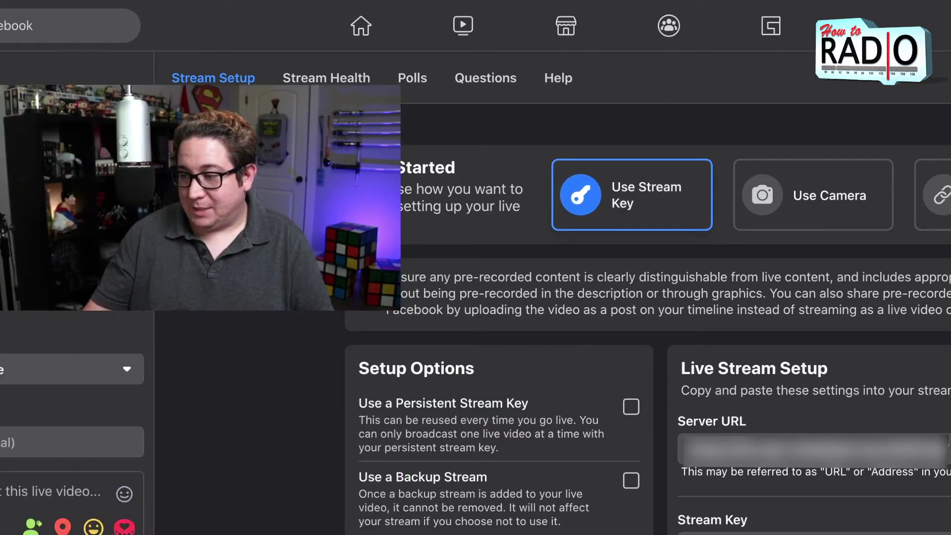
click(630, 407)
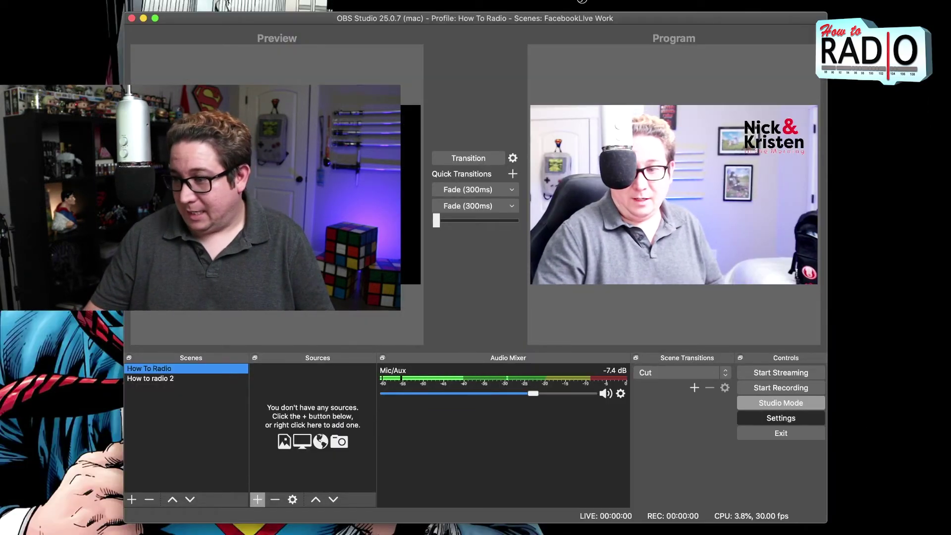
Step: Paste the Facebook stream key into the Stream Key field of OBS Stream settings and save
click(781, 417)
click(235, 104)
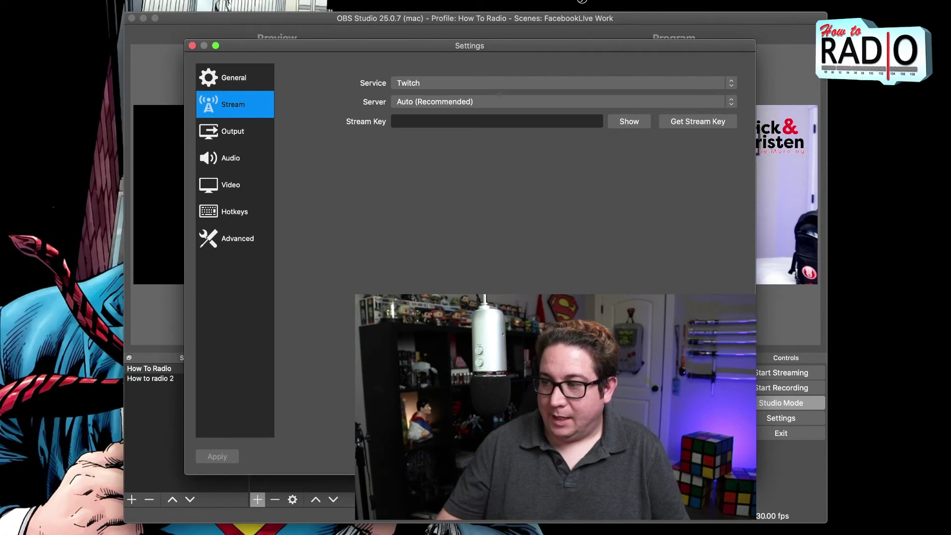
click(497, 121)
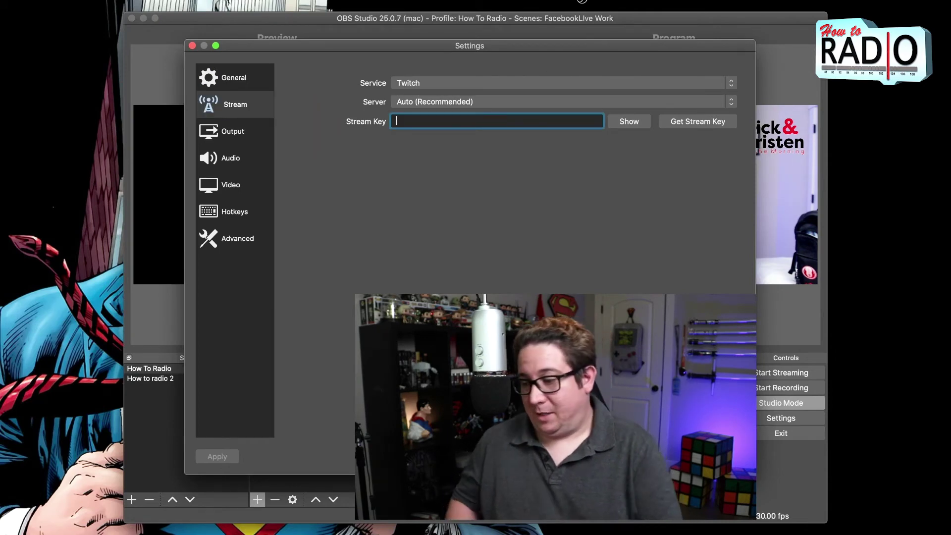
key(super+v)
key(Return)
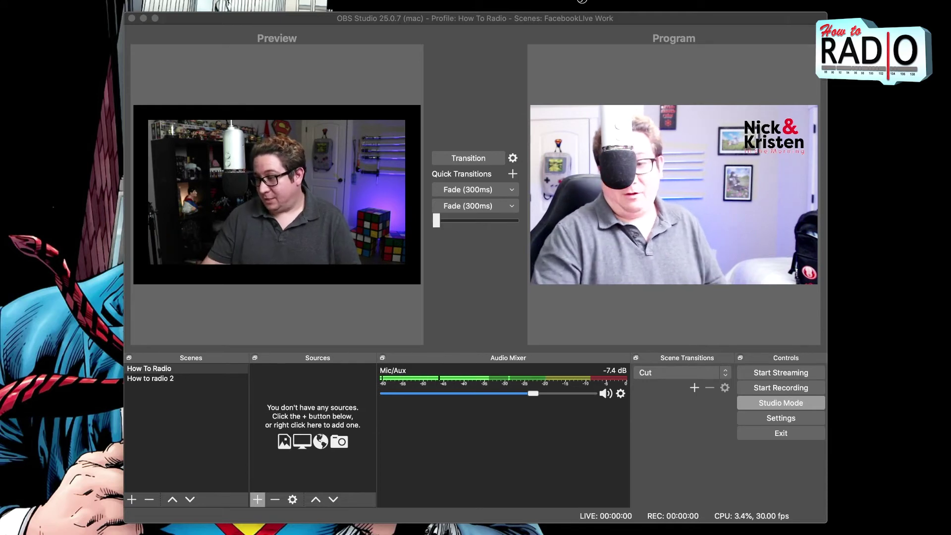
Step: Select the How To Radio scene in the OBS Scenes list
click(148, 368)
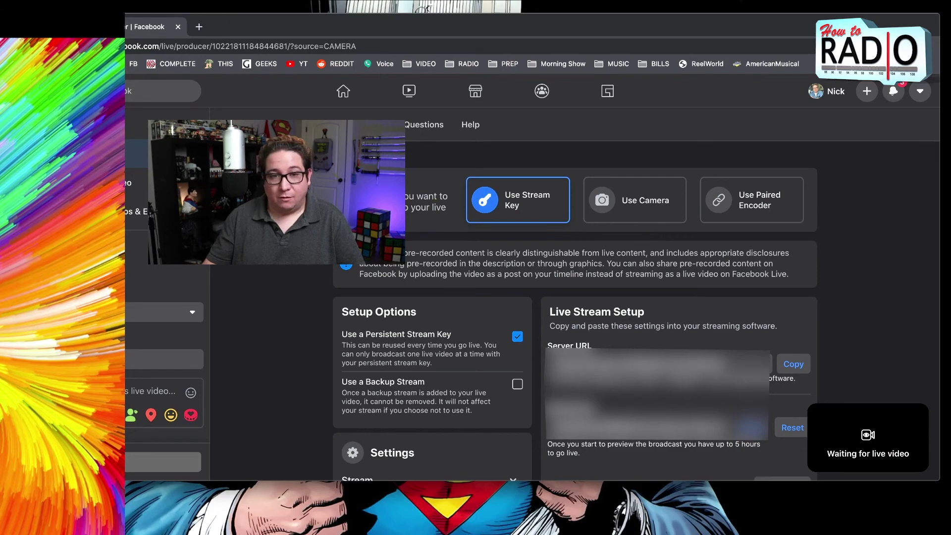
Step: Scroll down the Live Producer sidebar to review the public sharing and persistent stream key options
scroll(636, 312, down, 1)
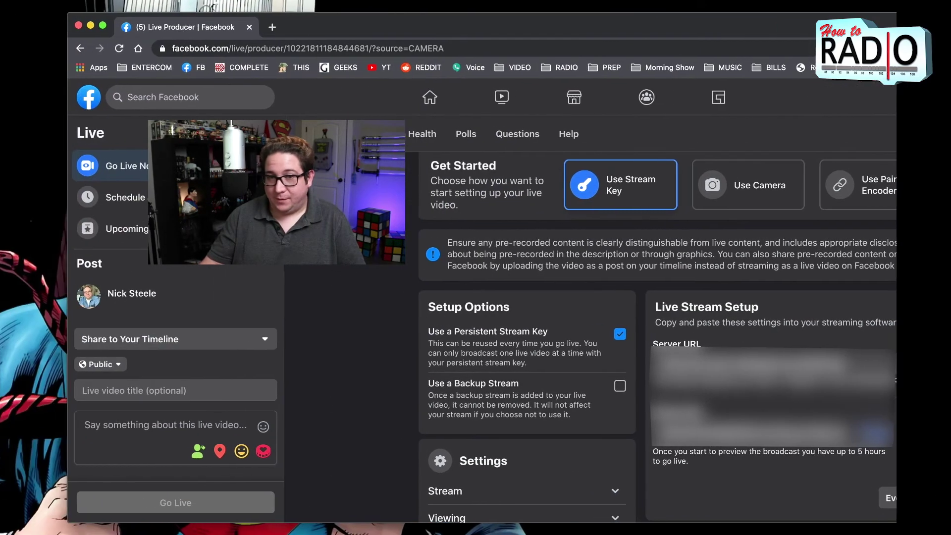
scroll(178, 347, down, 3)
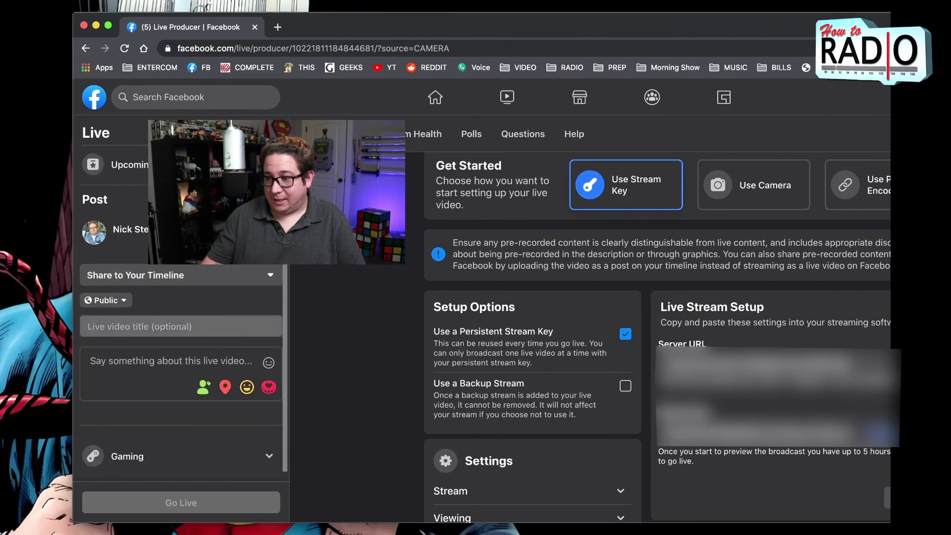